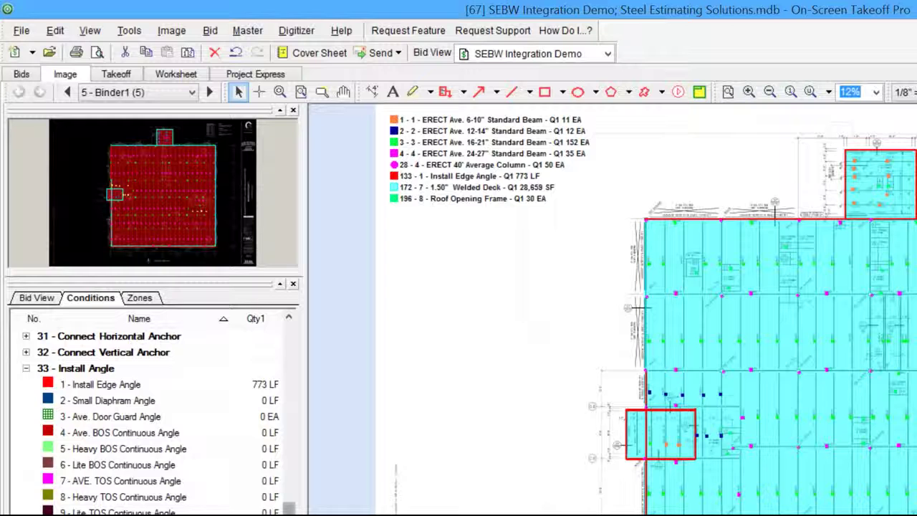
- Review the condition groups, from 01 - Erect Standard Beam to 33 - Install Angle, in the takeoff's conditions list
left_click_drag(289, 508, 293, 327)
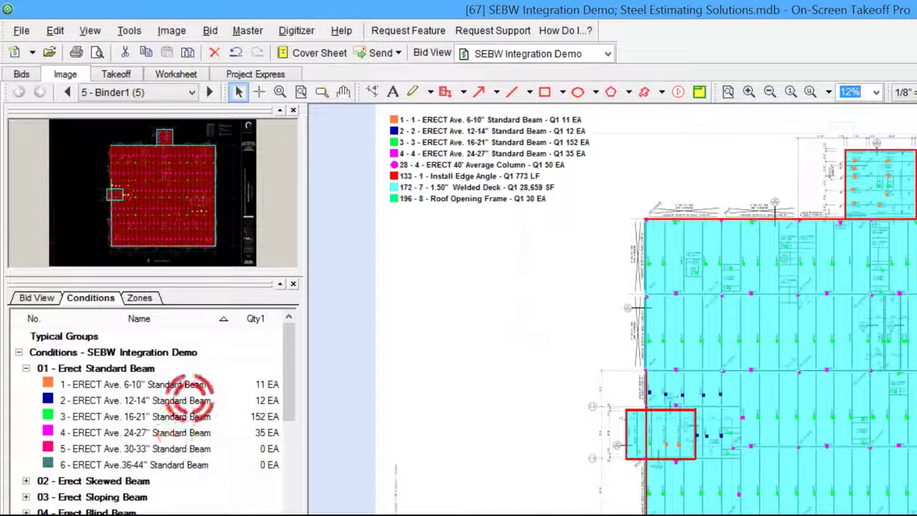
scroll(147, 482, "down", 20)
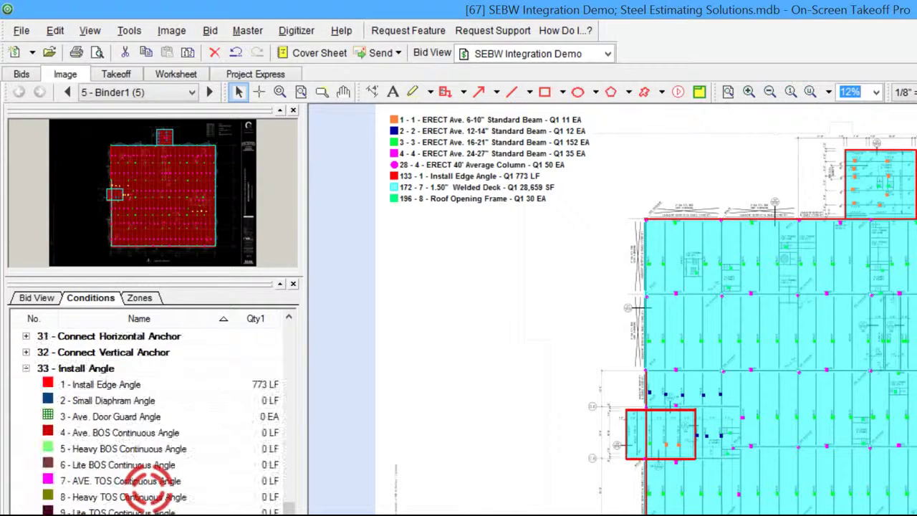
scroll(147, 498, "up", 15)
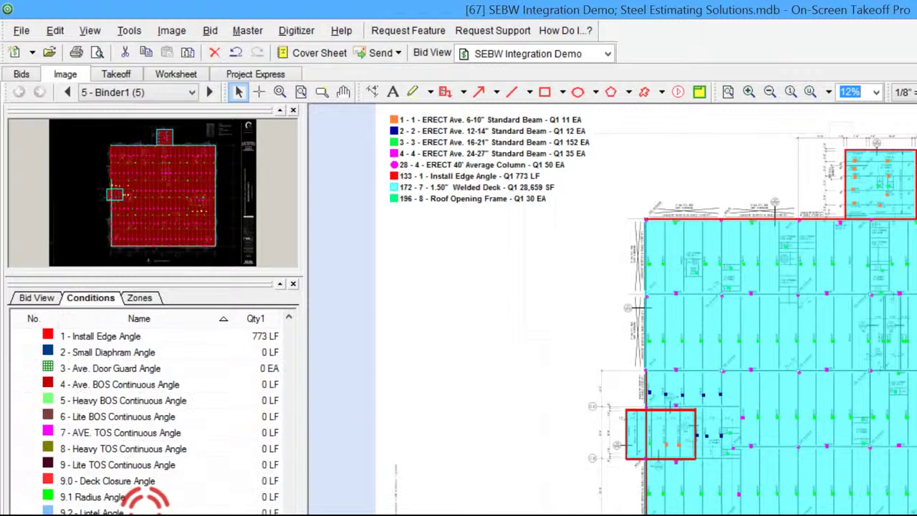
scroll(147, 498, "up", 5)
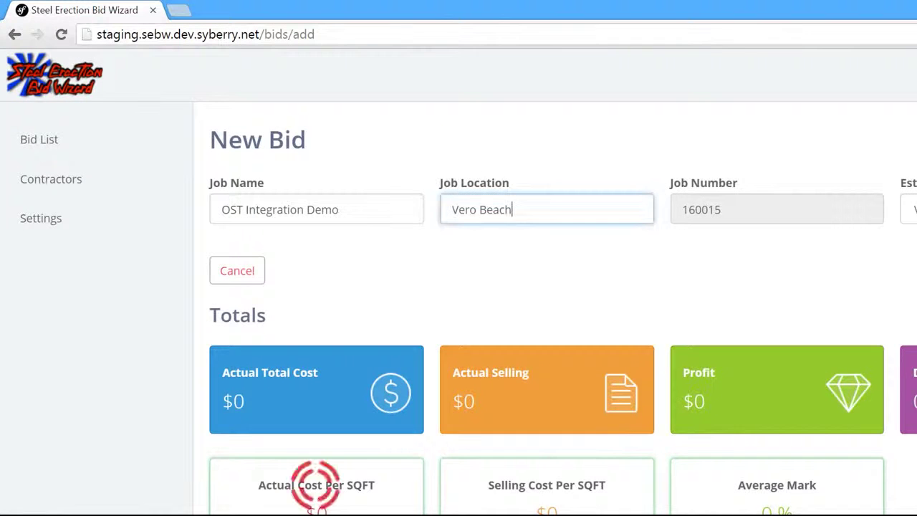
- Switch to the Steel Erection Bid Wizard and expand the ERECT tasks of Tasks group 1 in the Tasks Configuration
scroll(316, 484, "down", 15)
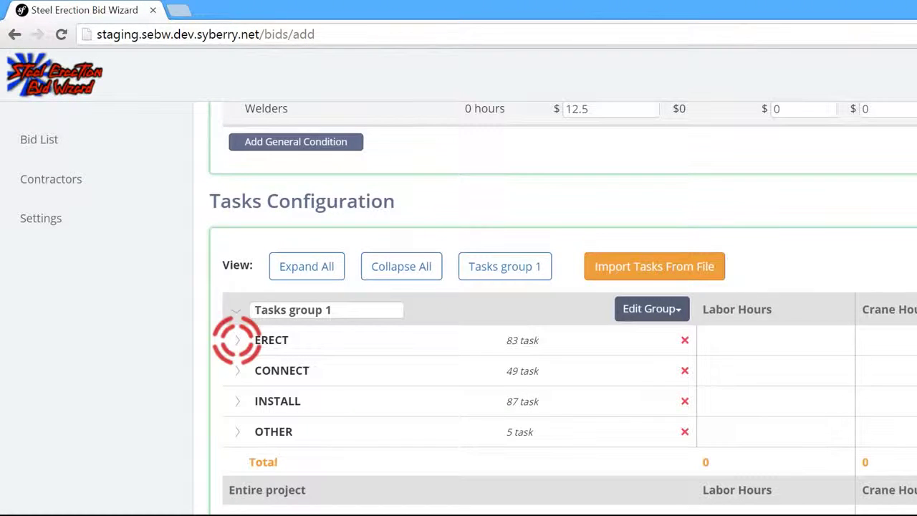
left_click(237, 340)
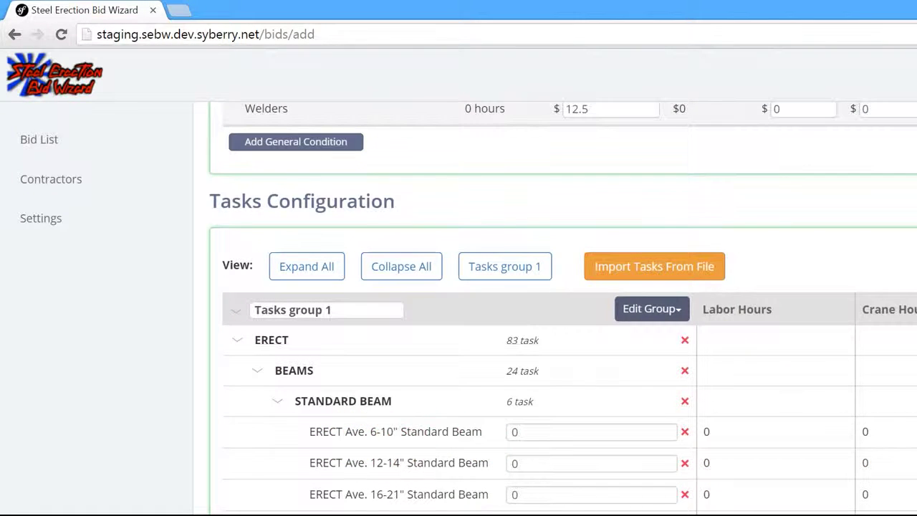
scroll(562, 309, "down", 10)
scroll(563, 308, "up", 15)
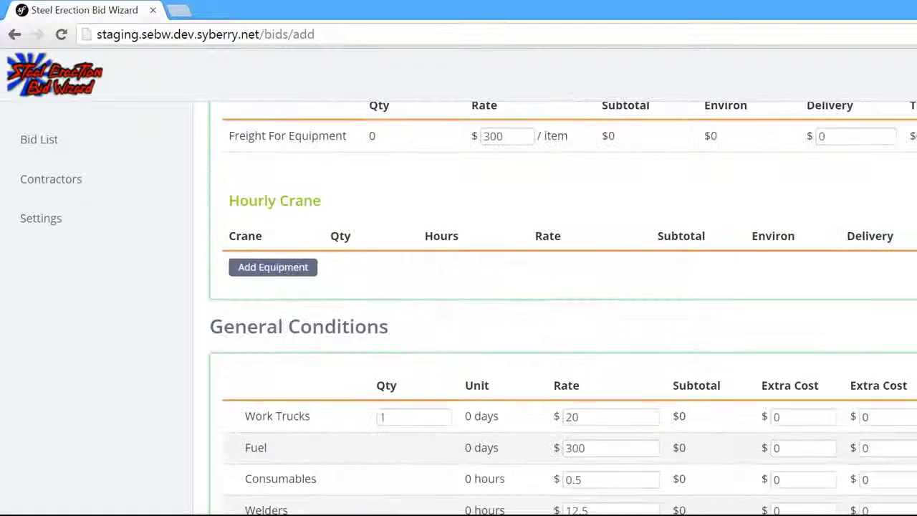
- Compare the "ERECT Ave. 6-10" Standard Beam" condition name in On-Screen Takeoff with the matching task name in the bid
scroll(563, 308, "down", 5)
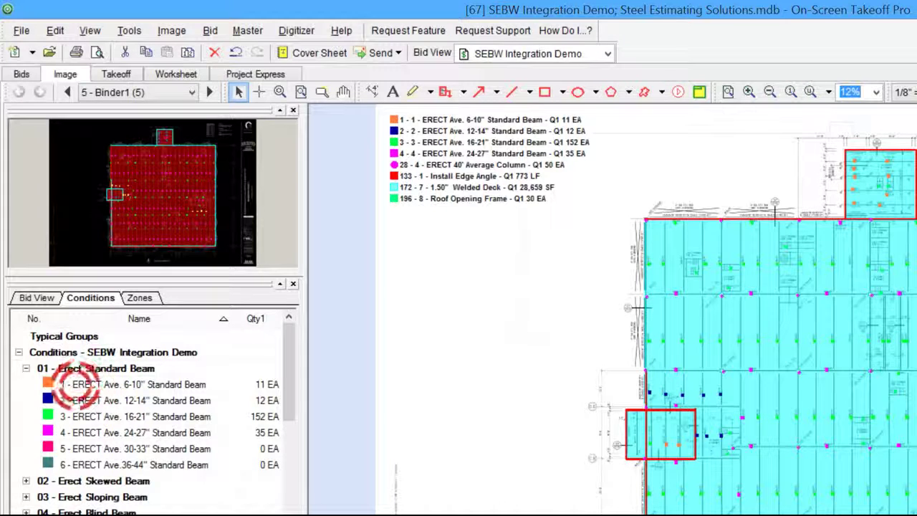
left_click_drag(76, 385, 78, 393)
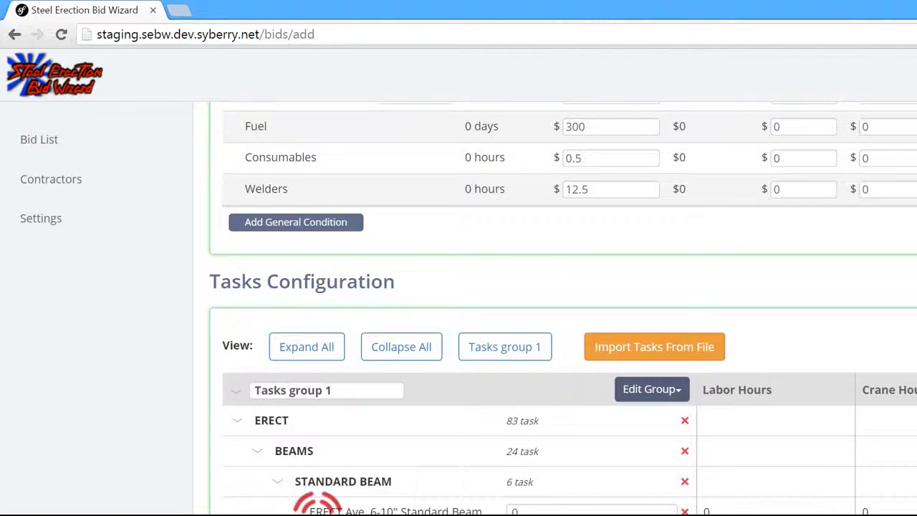
left_click_drag(311, 510, 474, 510)
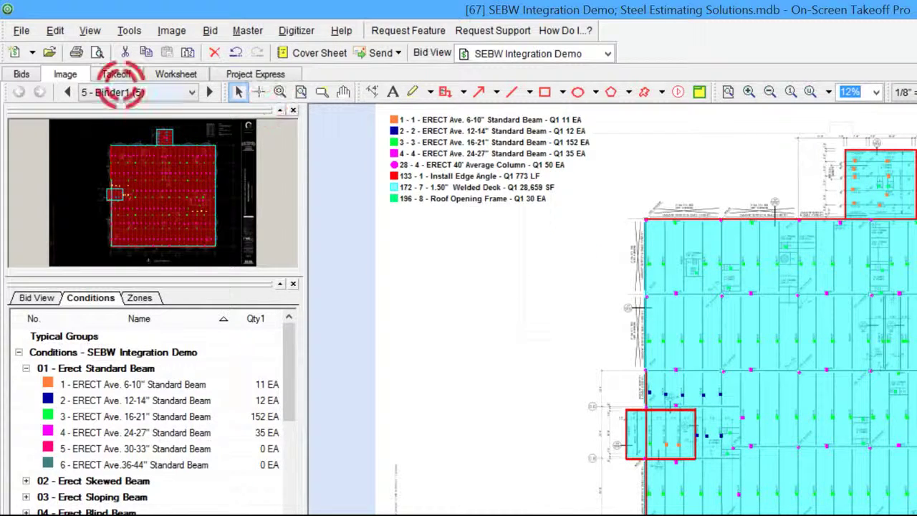
- In On-Screen Takeoff, export the takeoff totals to a comma-delimited (CSV) takeoff file named Demo OST on the desktop
left_click(116, 74)
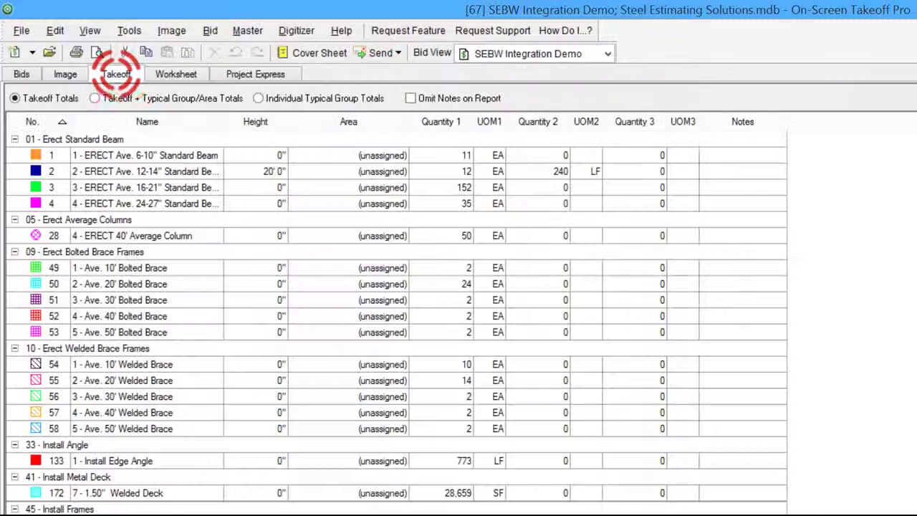
left_click(22, 30)
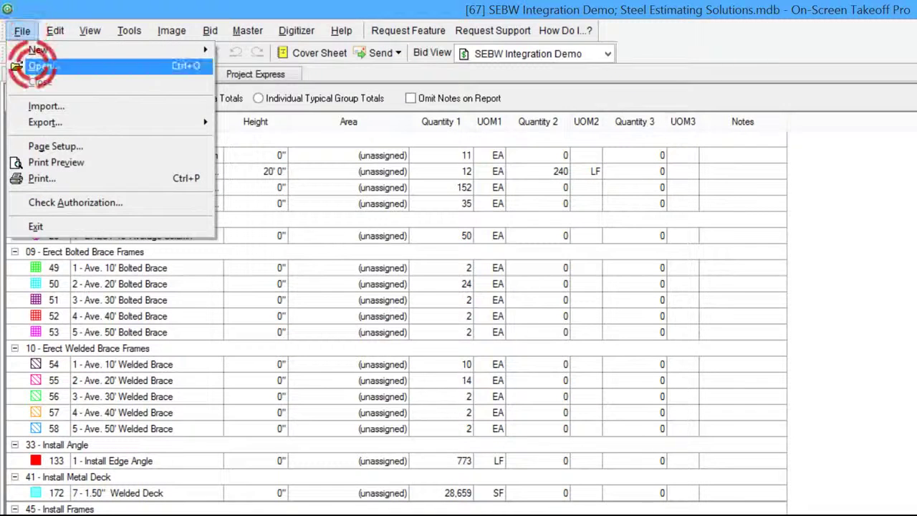
mouse_move(54, 121)
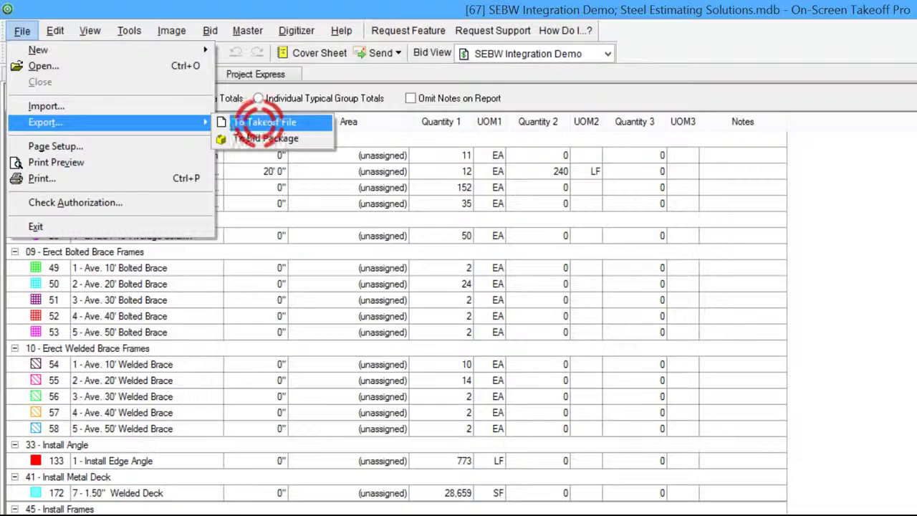
left_click(253, 123)
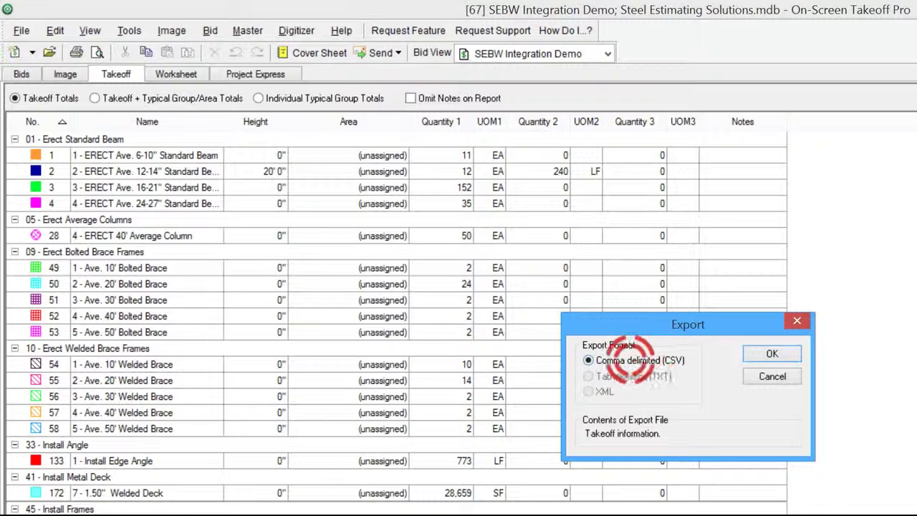
left_click(770, 353)
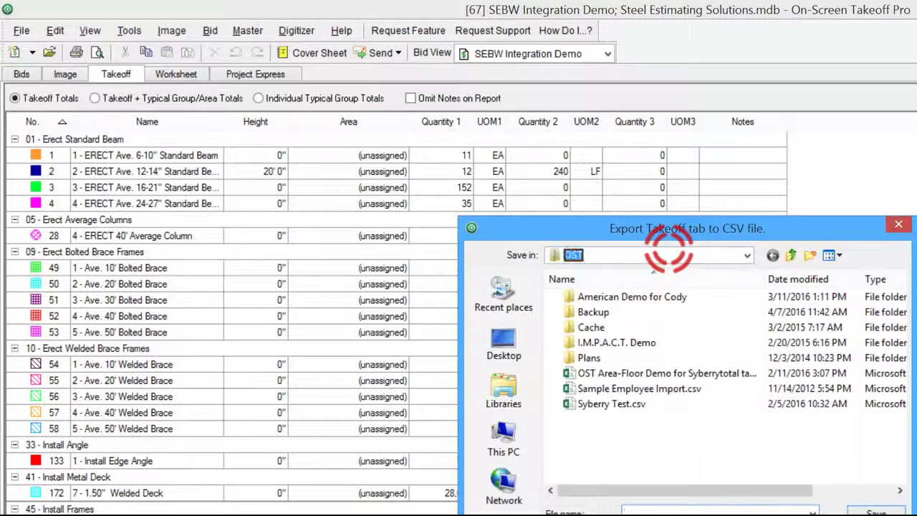
left_click(669, 255)
left_click(631, 267)
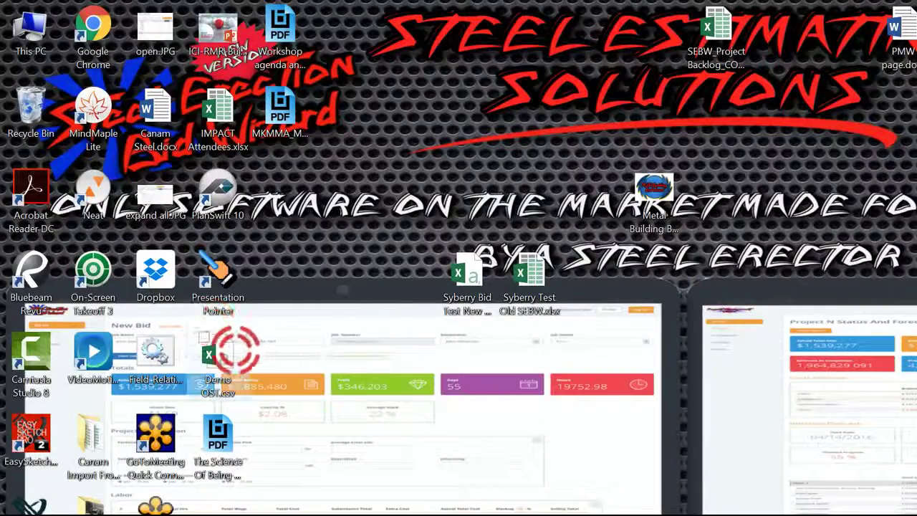
- Move Demo OST.csv to an empty area of the desktop, open it in Excel and widen columns C and E
left_click_drag(287, 362, 408, 356)
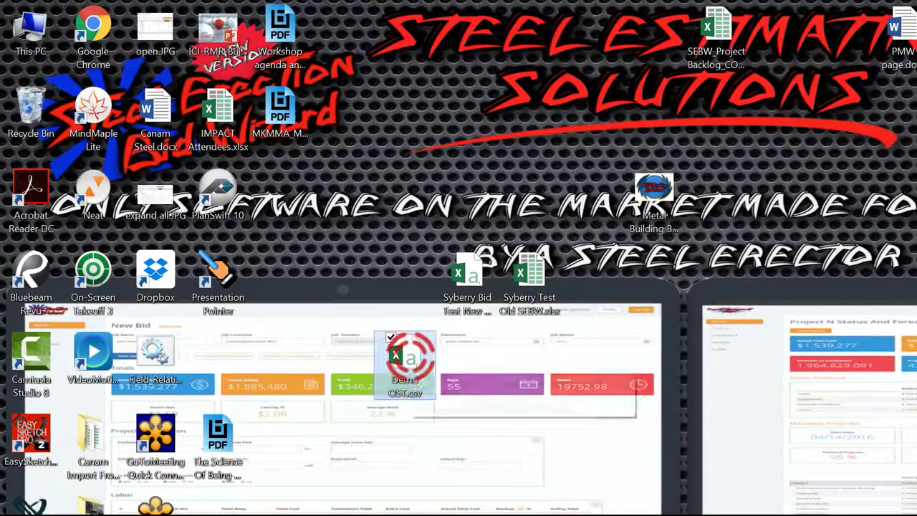
double_click(407, 357)
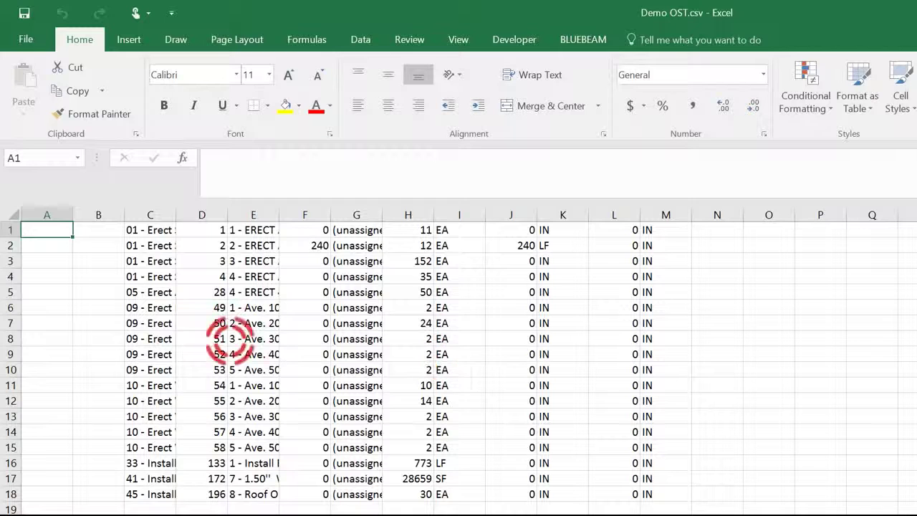
left_click_drag(176, 215, 216, 215)
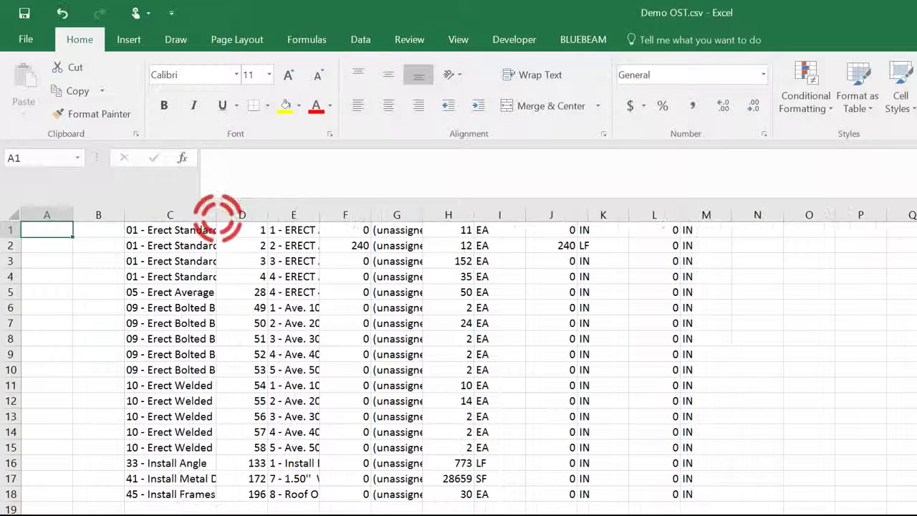
left_click_drag(321, 214, 346, 215)
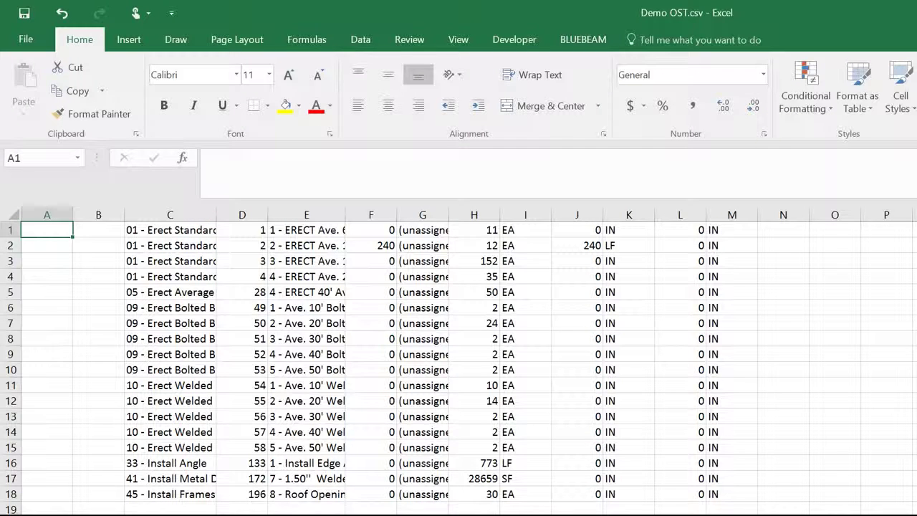
- Close the workbook and save the changes as Demo OST.csv on the desktop, replacing the existing file
key("alt+F4")
left_click(620, 411)
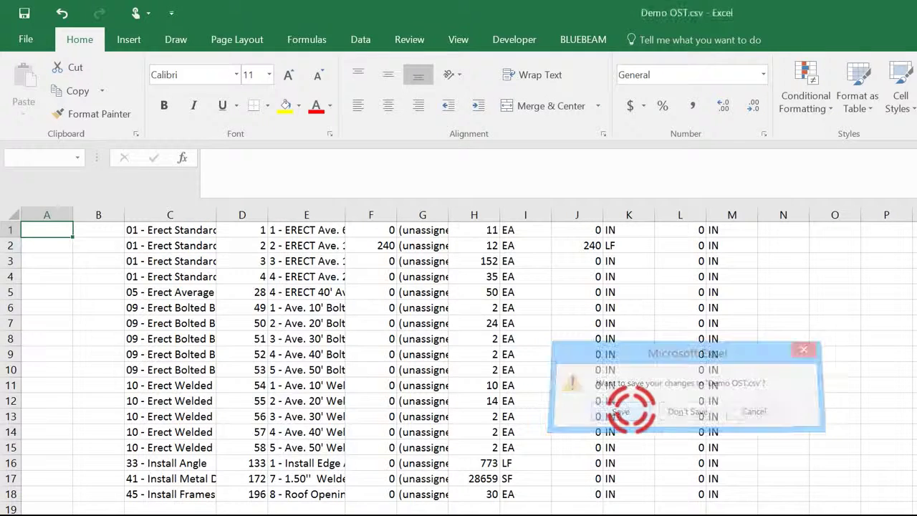
left_click(528, 455)
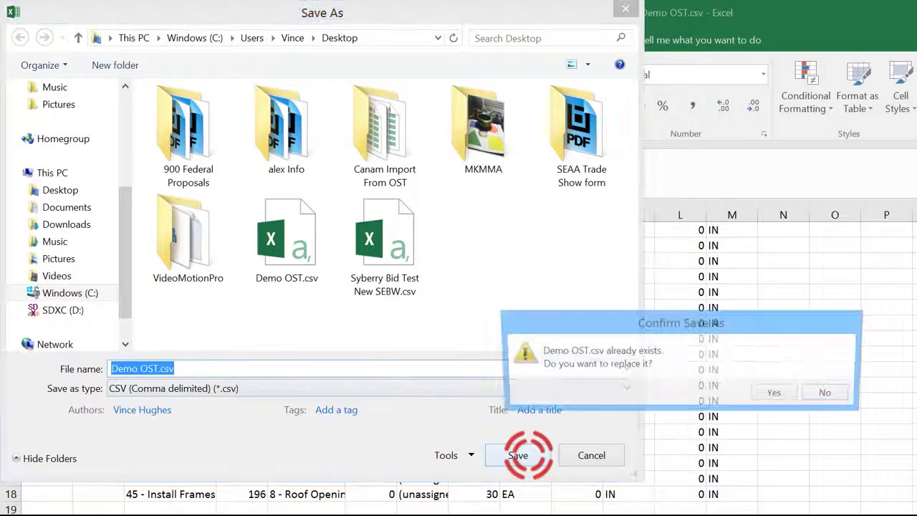
left_click(778, 395)
left_click(636, 440)
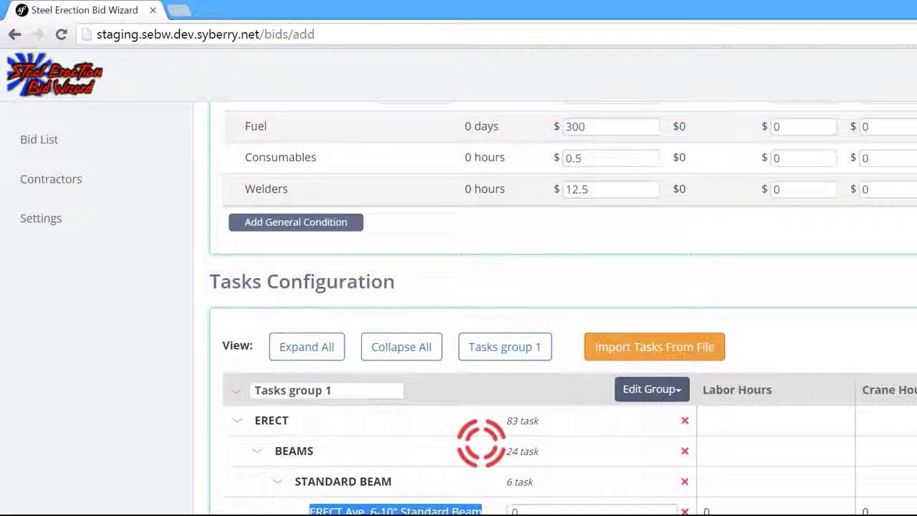
- In the Steel Erection Bid Wizard, start importing tasks from a file and set the application type to On-Screen Takeoff
scroll(491, 455, "up", 10)
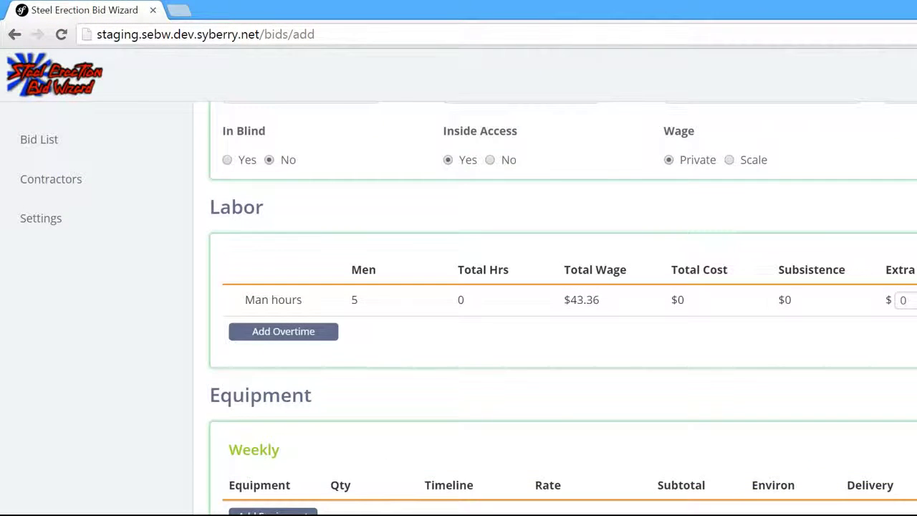
scroll(563, 308, "up", 5)
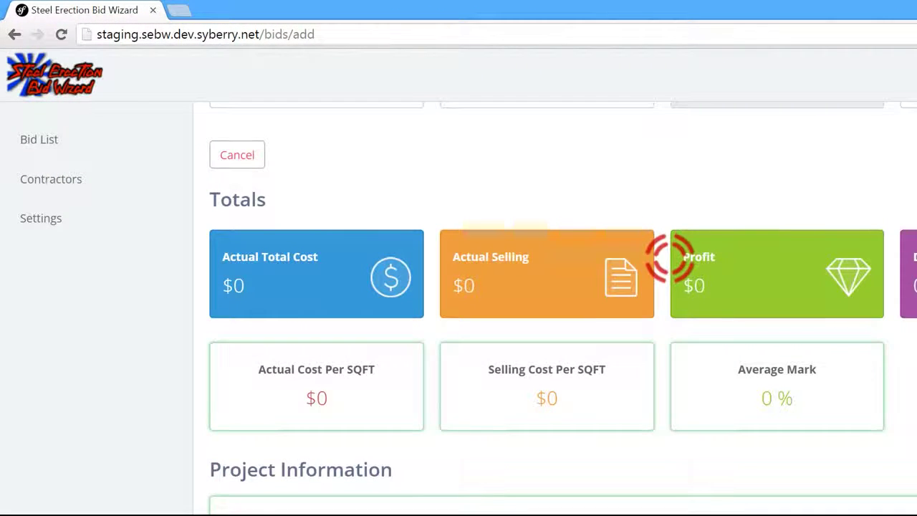
scroll(322, 215, "up", 3)
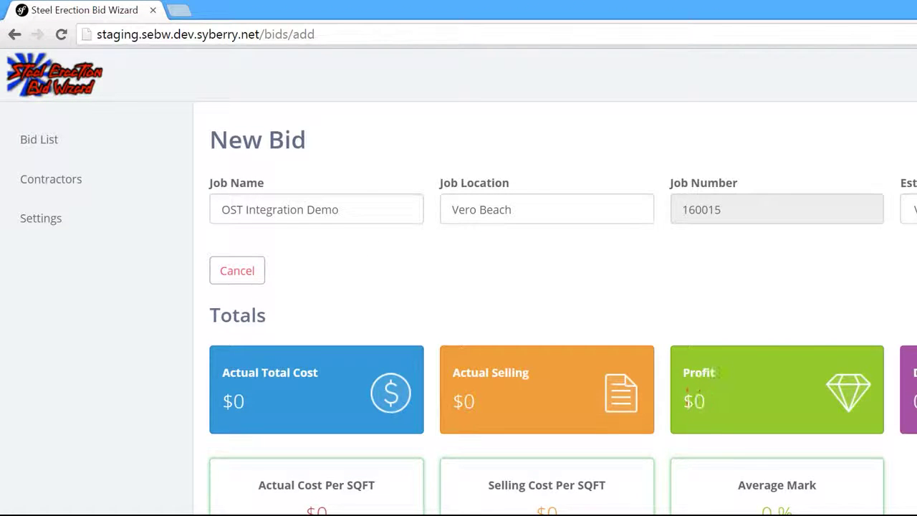
scroll(812, 448, "down", 15)
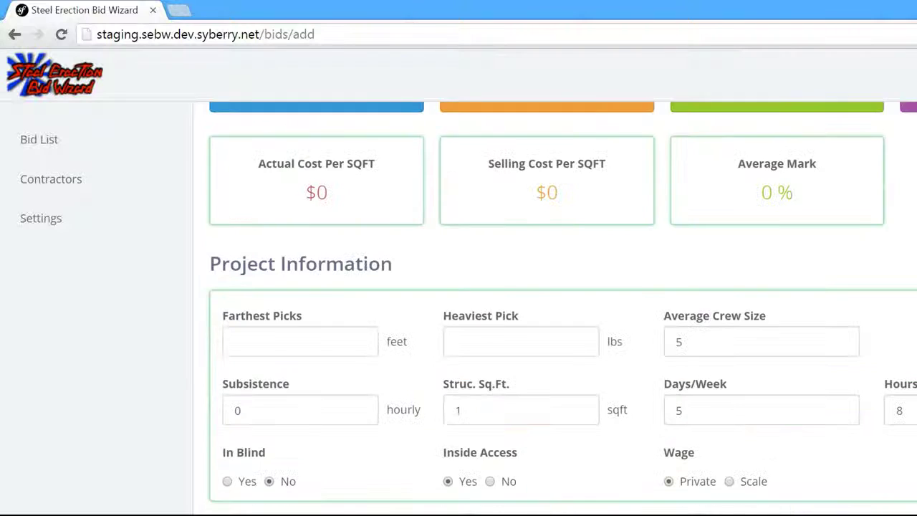
scroll(812, 448, "down", 6)
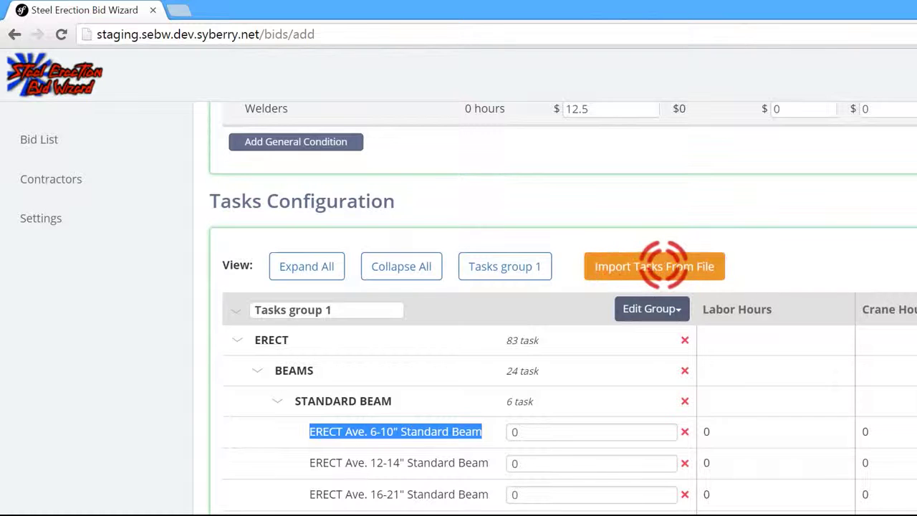
left_click(656, 266)
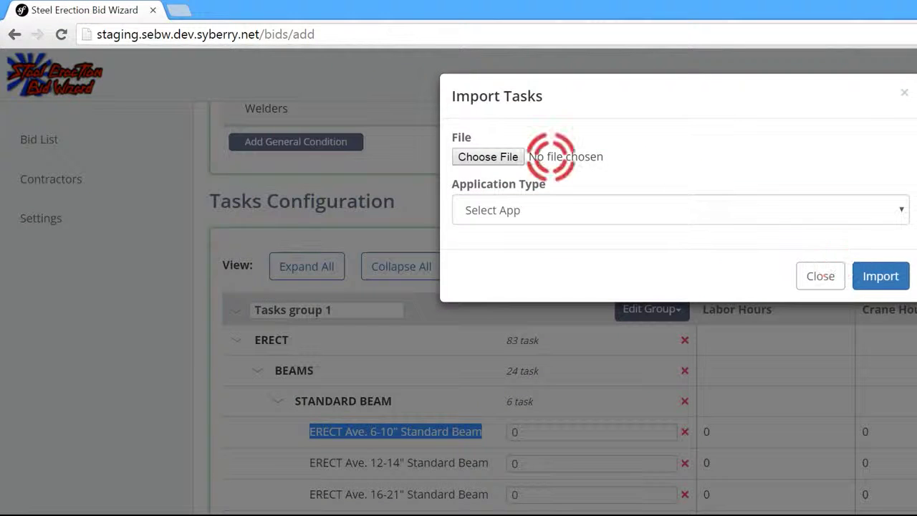
left_click(584, 210)
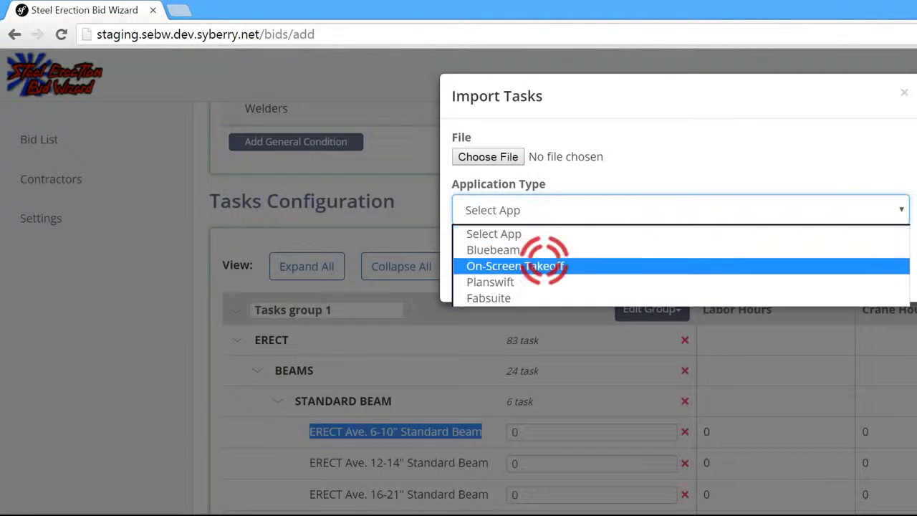
left_click(562, 265)
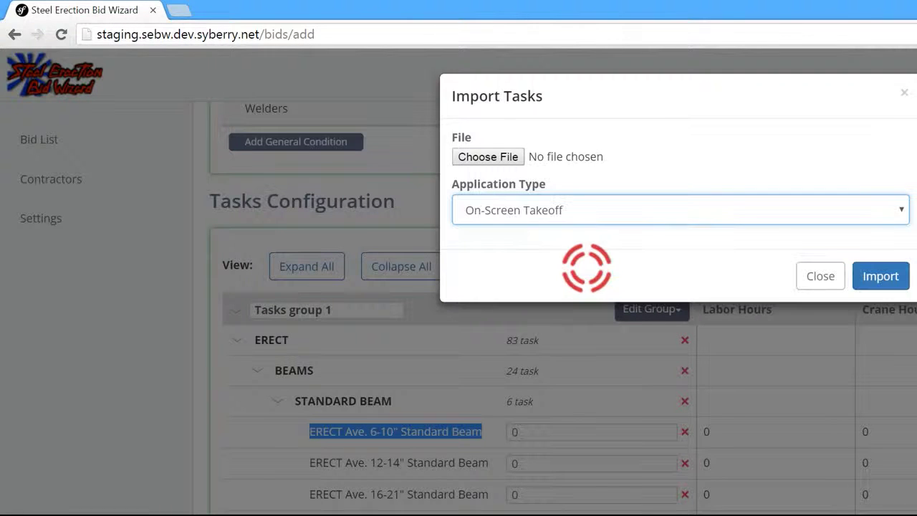
- Choose Demo OST.csv from the desktop as the source file and import its task quantities into the bid
left_click(490, 157)
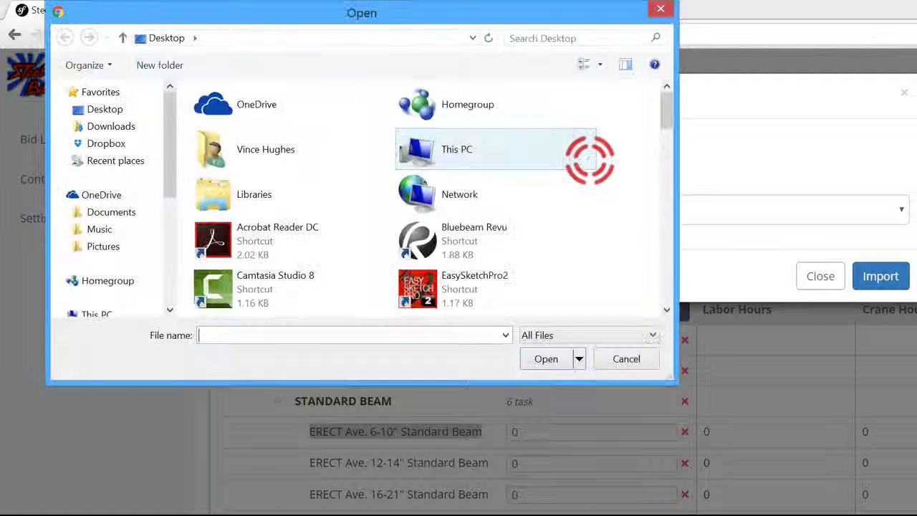
left_click_drag(661, 107, 659, 202)
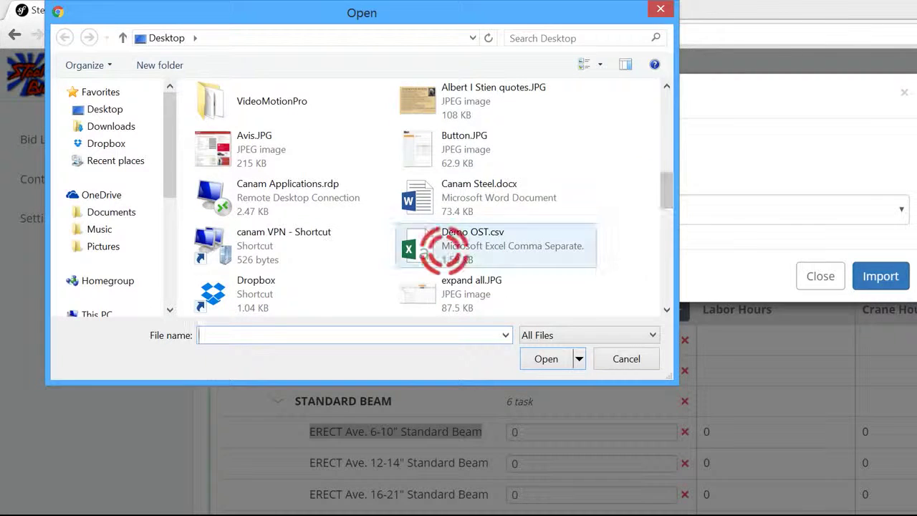
left_click(440, 249)
left_click(544, 360)
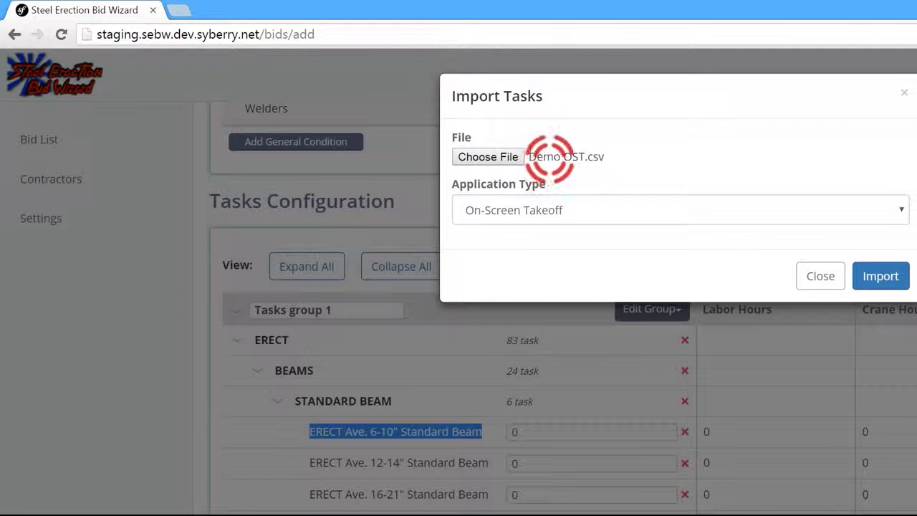
left_click(887, 276)
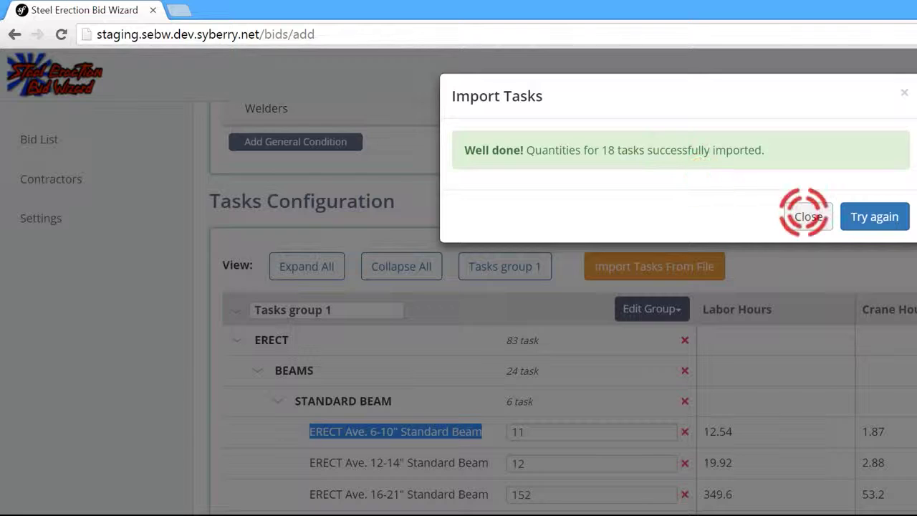
- Close the import results and look through the imported quantities in Tasks group 1 down to the project totals
left_click(804, 217)
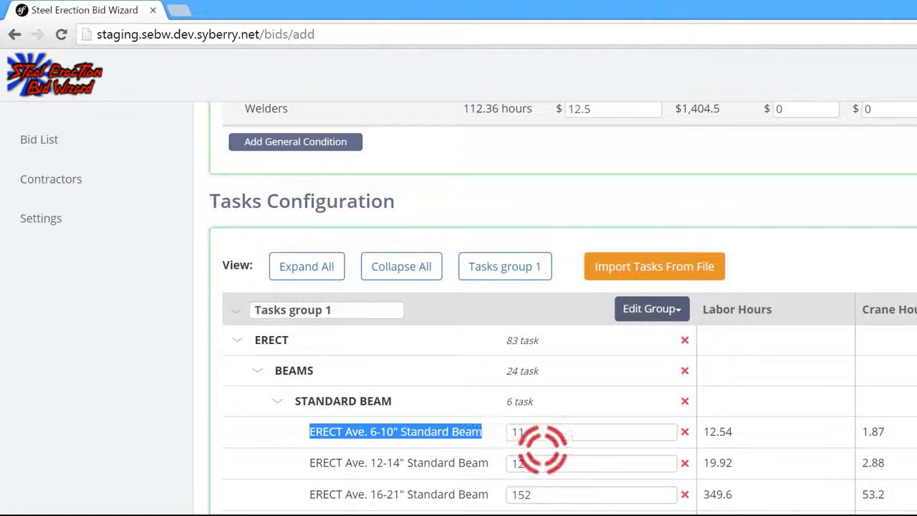
scroll(577, 479, "down", 8)
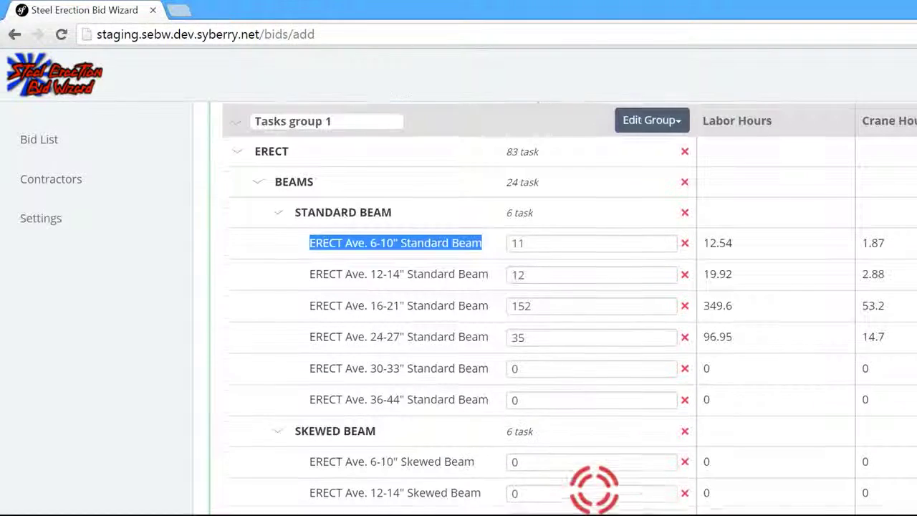
scroll(577, 450, "down", 20)
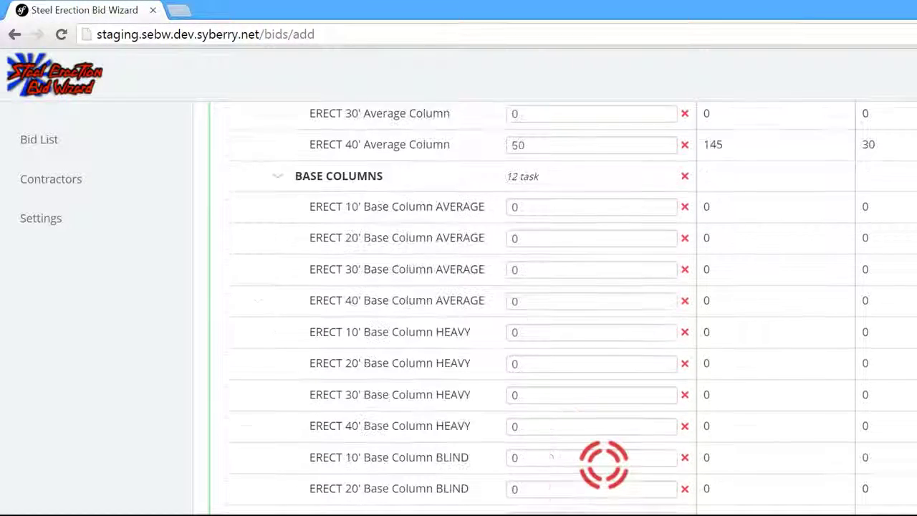
scroll(611, 471, "down", 6)
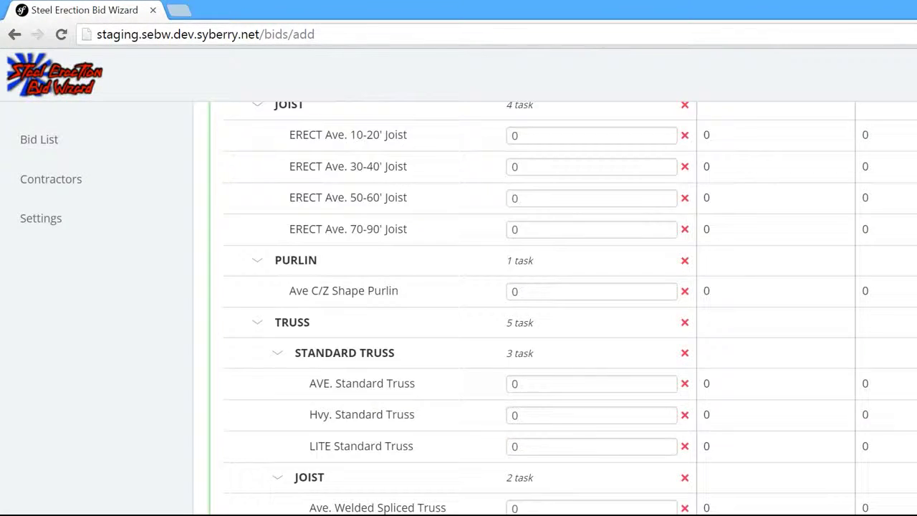
scroll(590, 467, "down", 3)
scroll(584, 463, "up", 3)
scroll(602, 477, "down", 2)
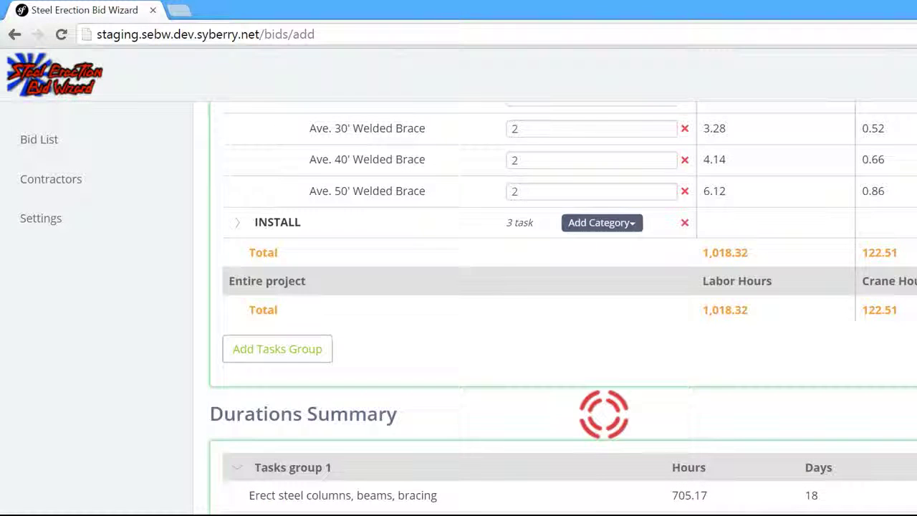
- Examine the quantities, labor hours and crane hours of the standard beam, average column and brace frame tasks
scroll(597, 420, "up", 4)
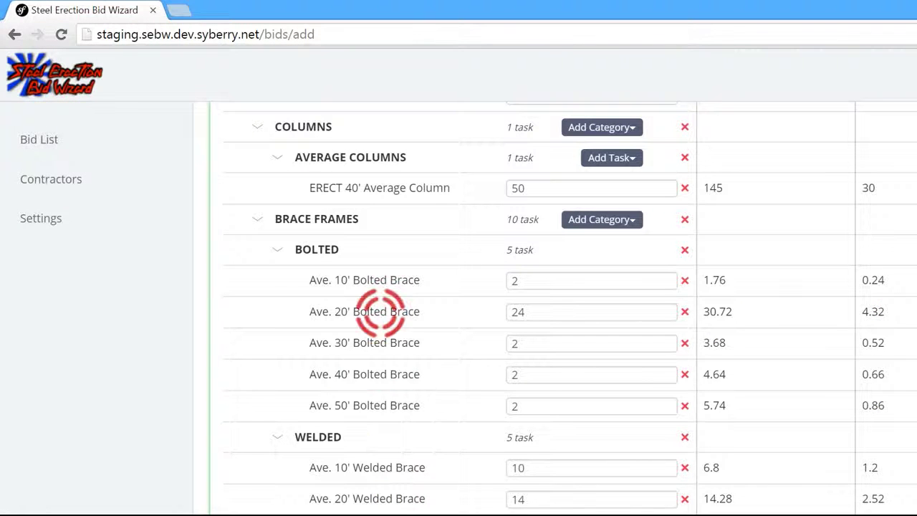
scroll(379, 362, "up", 3)
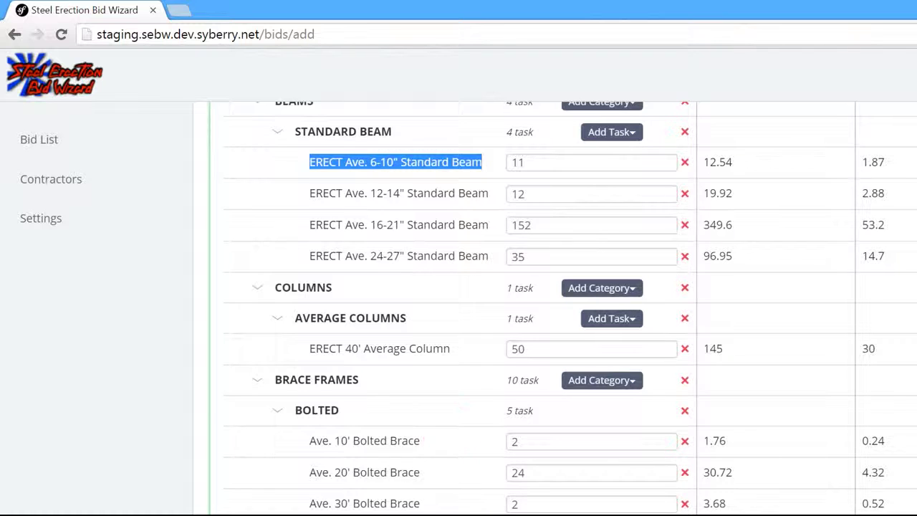
scroll(531, 409, "up", 3)
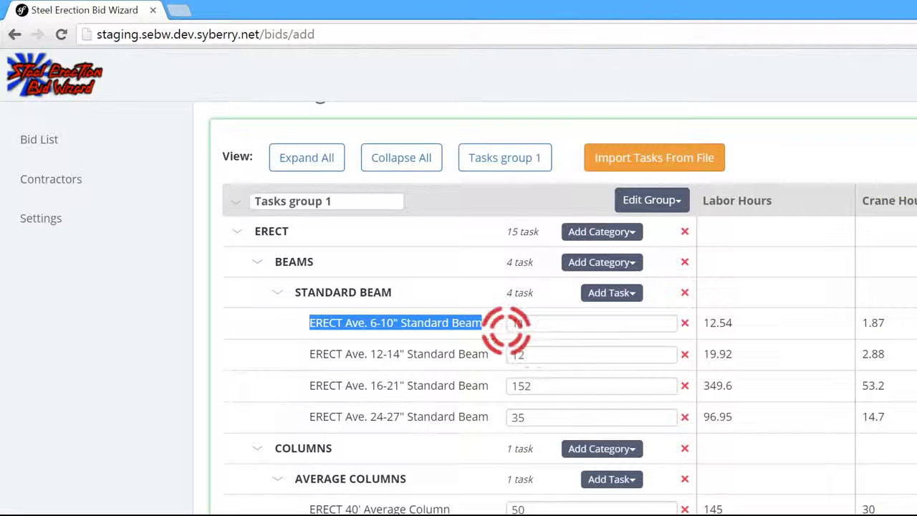
scroll(506, 322, "down", 2)
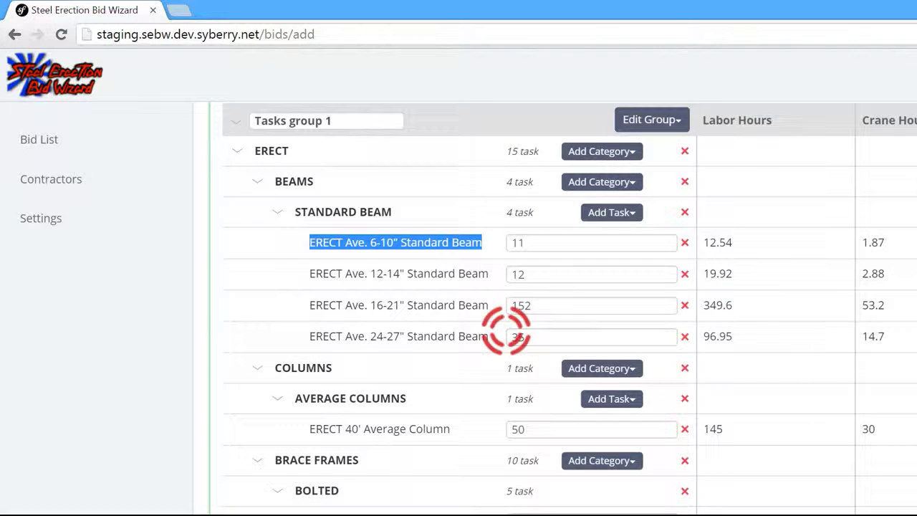
scroll(530, 351, "down", 4)
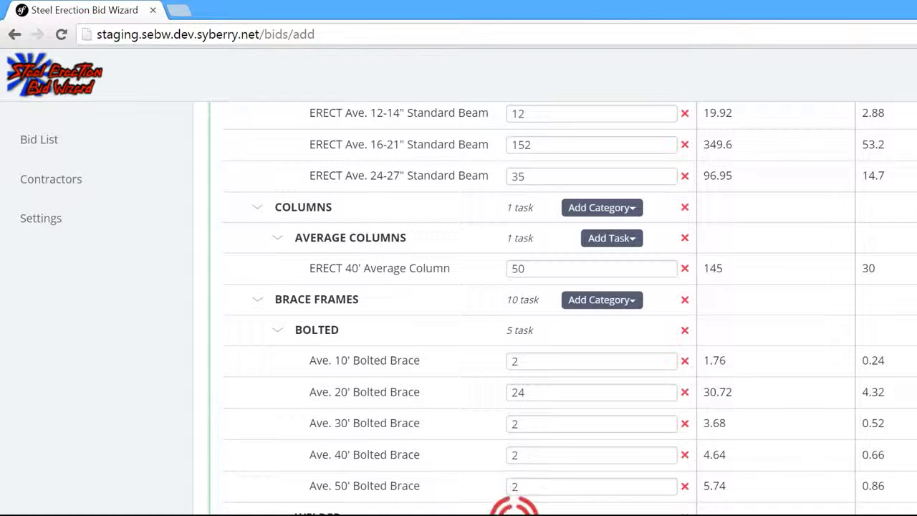
- Review the new bid's cost totals, project information, labor and equipment sections
scroll(522, 491, "up", 15)
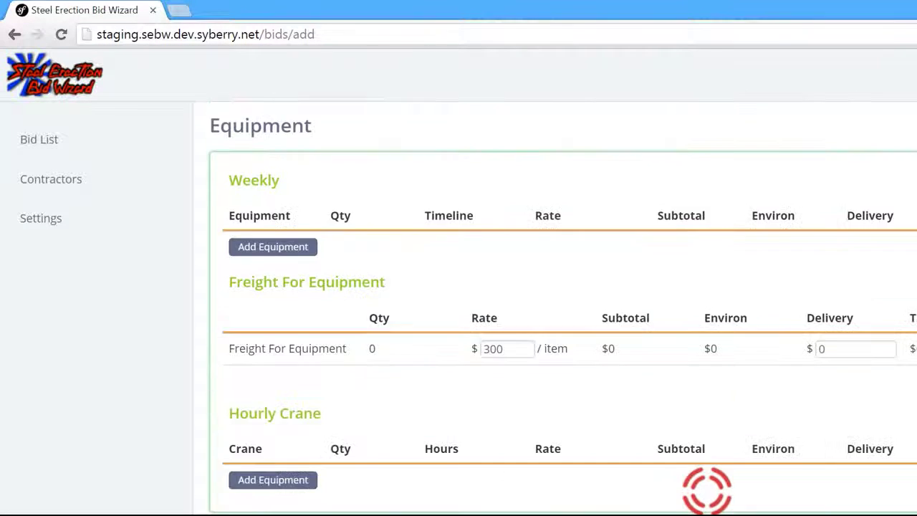
scroll(720, 484, "up", 2)
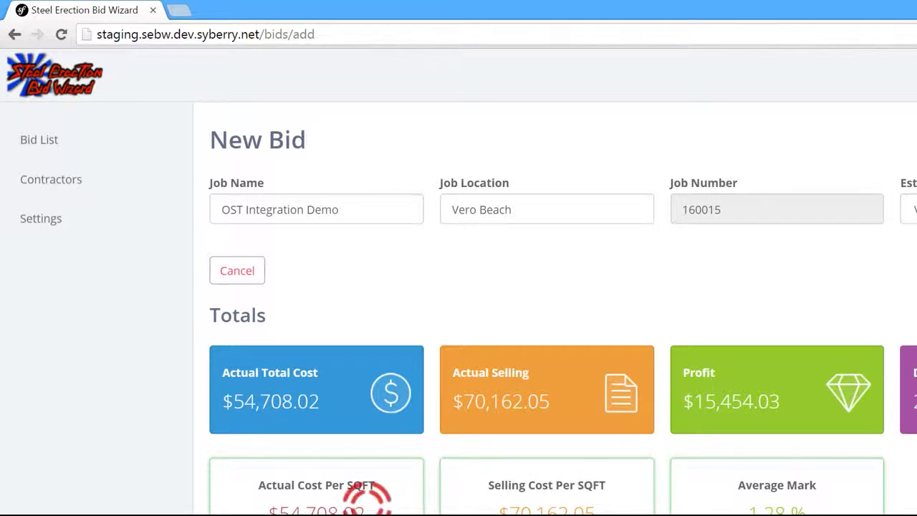
scroll(651, 502, "down", 2)
scroll(616, 459, "down", 2)
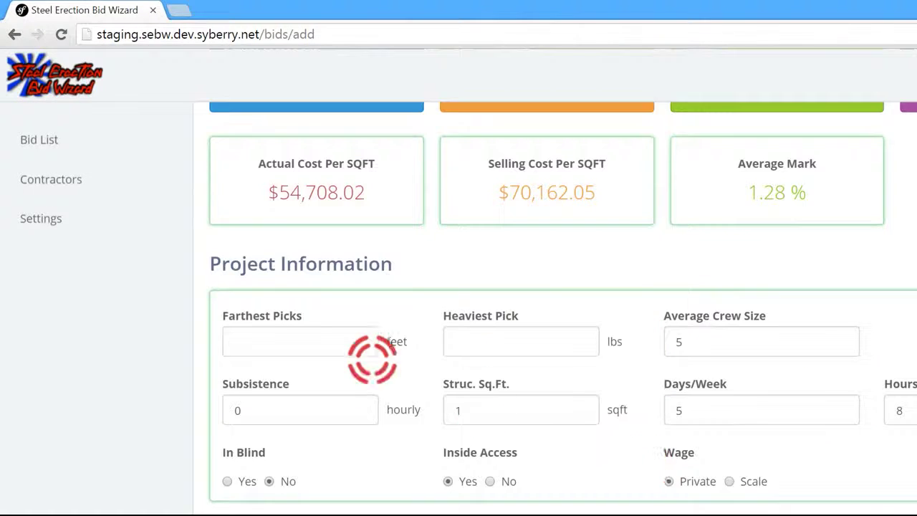
scroll(557, 456, "down", 3)
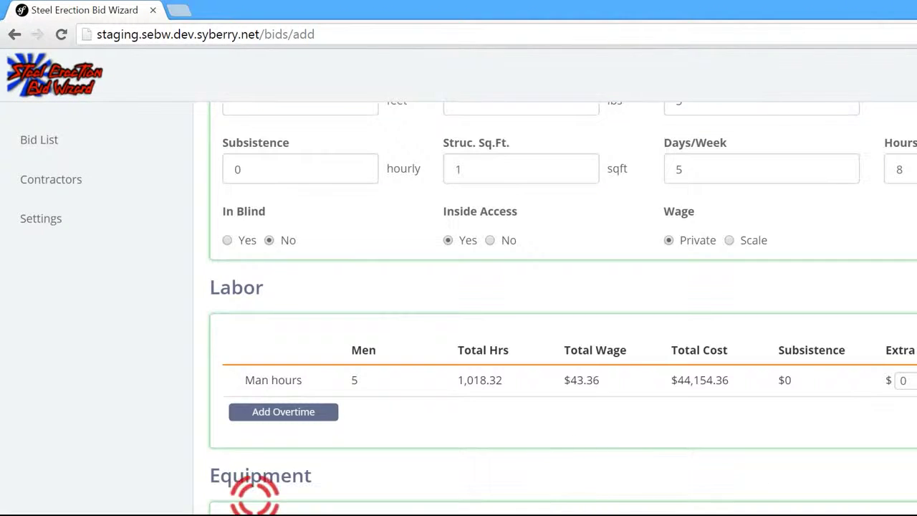
scroll(711, 499, "down", 3)
scroll(712, 500, "down", 2)
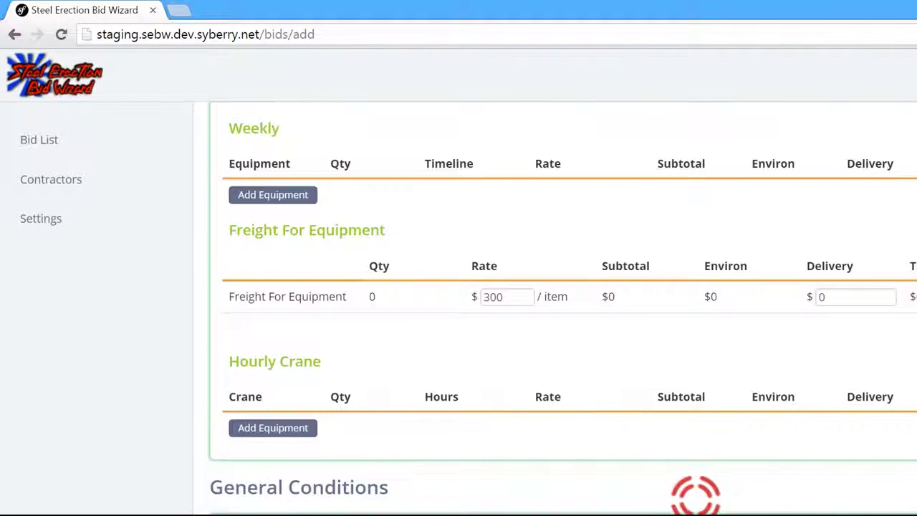